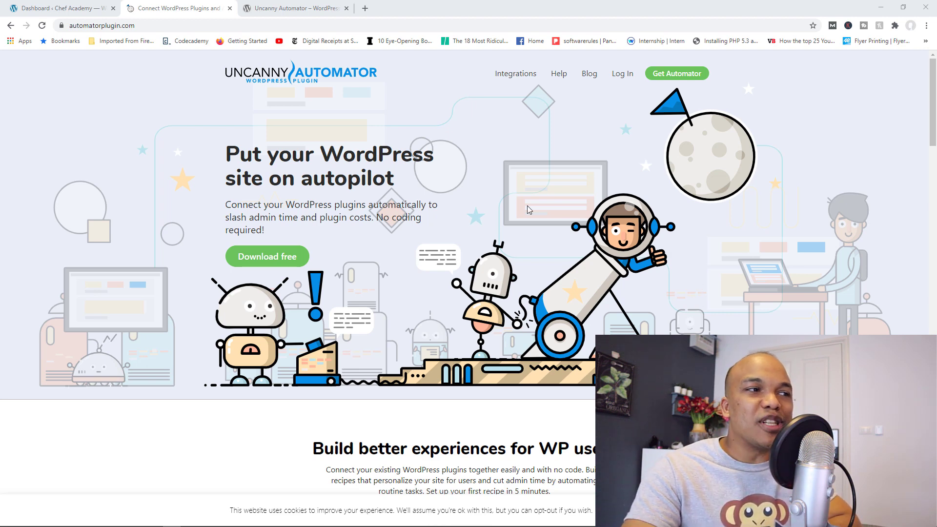
- Switch to the Uncanny Automator plugin page on WordPress.org
{"action": "left_click", "coordinate": [290, 8]}
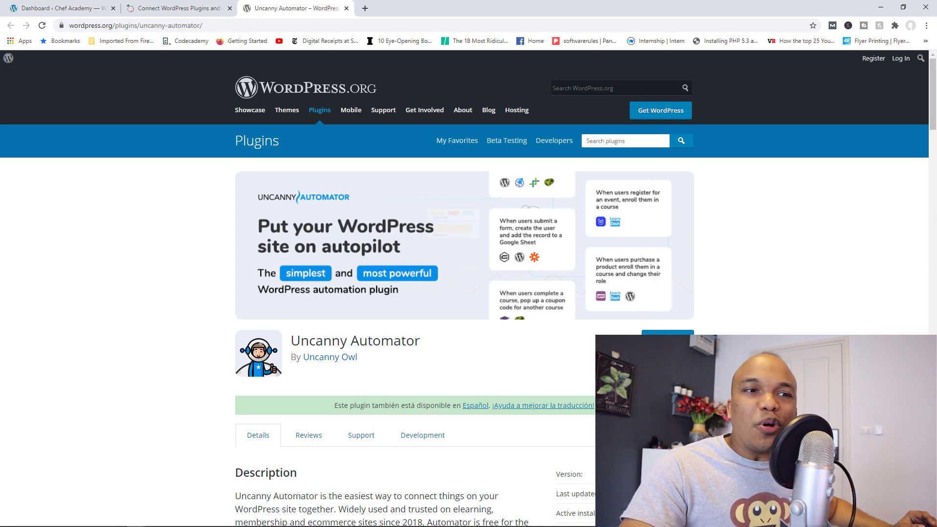
- Scroll through Uncanny Automator's supported plugins list, then return to the Chef Academy dashboard
{"action": "left_click_drag", "start_coordinate": [932, 104], "coordinate": [930, 231]}
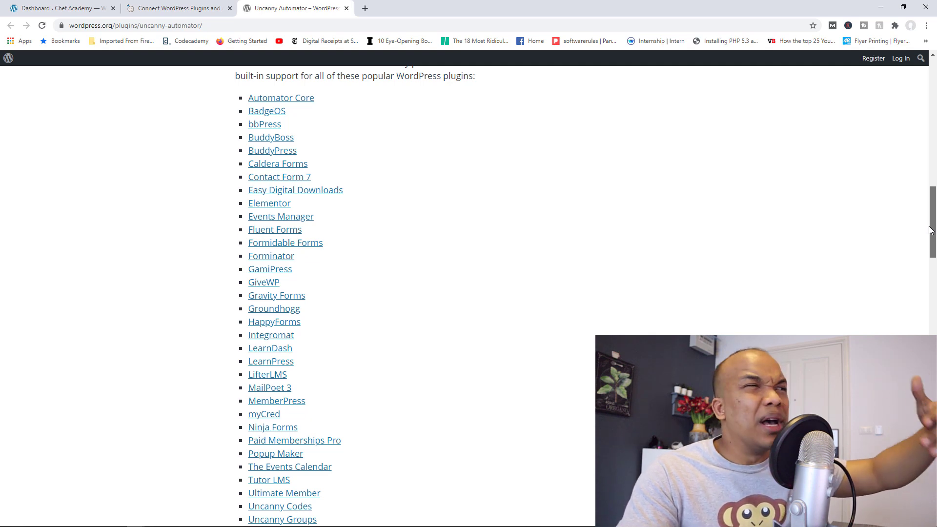
{"action": "left_click_drag", "start_coordinate": [930, 230], "coordinate": [917, 268]}
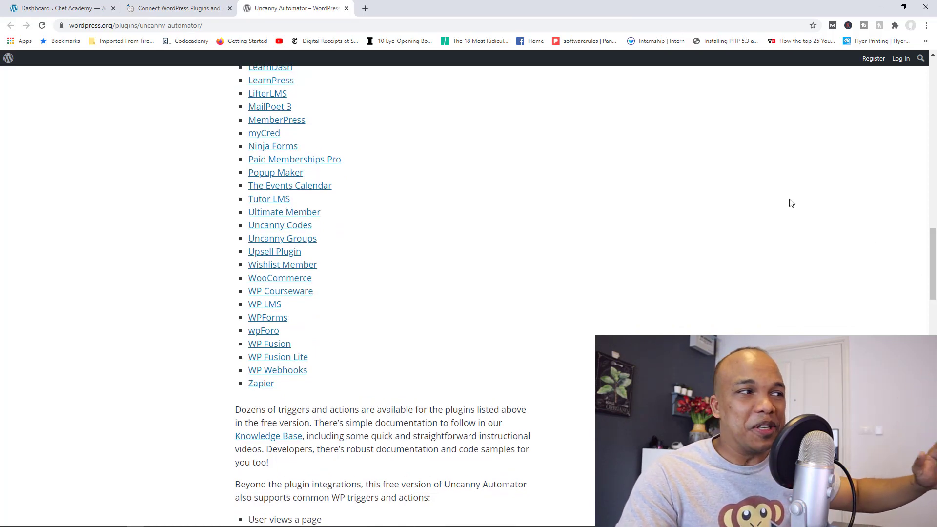
{"action": "left_click", "coordinate": [43, 5]}
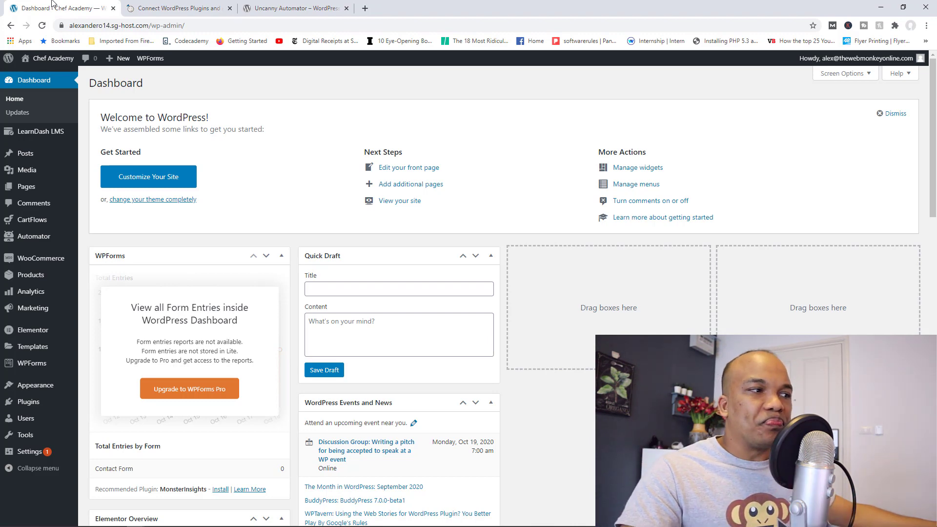
- Start a new Uncanny Automator recipe from Automator > Add new
{"action": "mouse_move", "coordinate": [56, 240]}
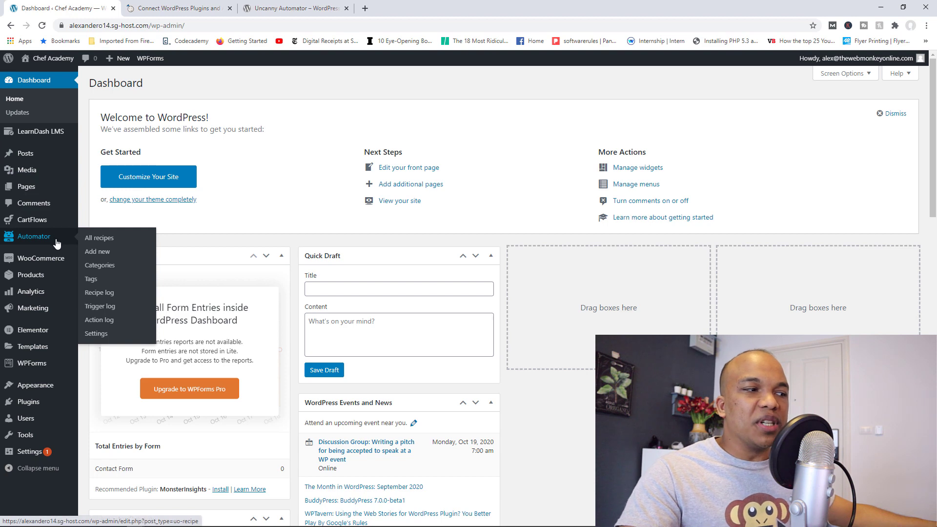
{"action": "left_click", "coordinate": [108, 253]}
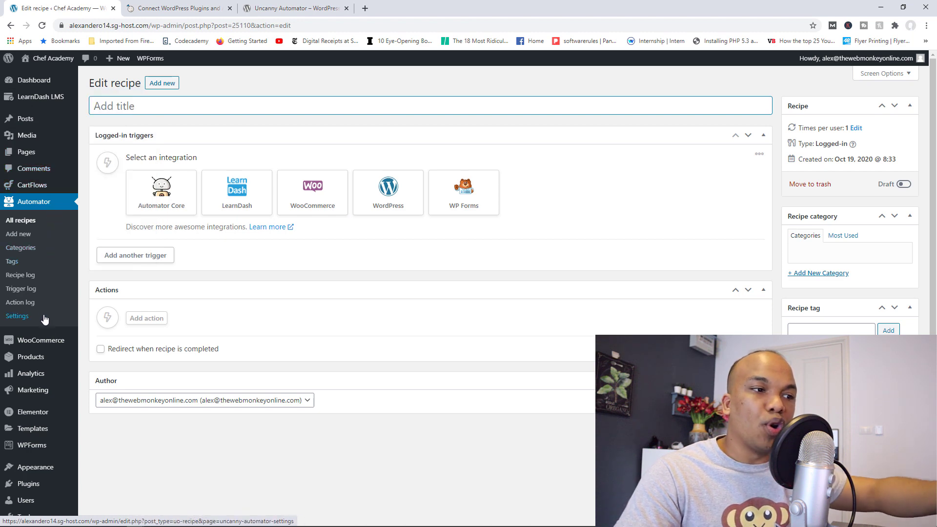
{"action": "mouse_move", "coordinate": [53, 421]}
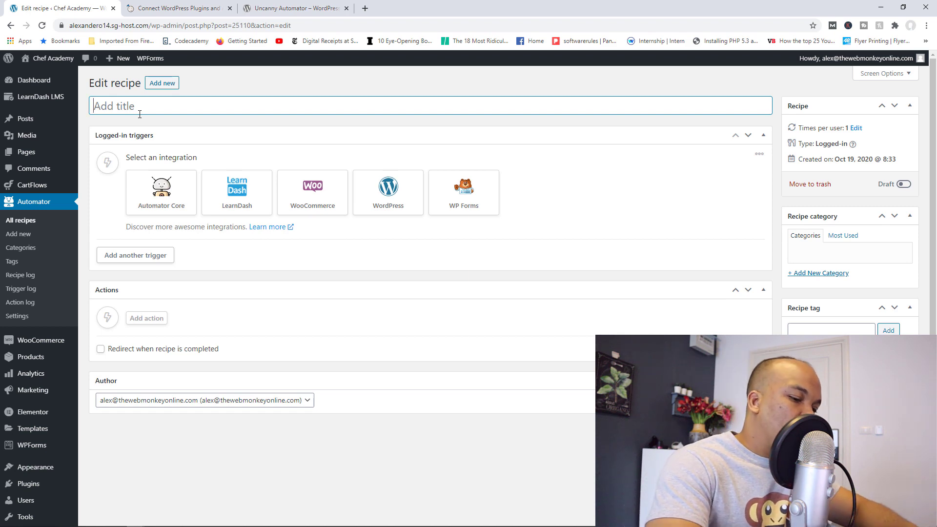
- Title the recipe 'Buy a Product' and add a WooCommerce trigger for purchasing The Pizza Masterclass
{"action": "type", "text": "Buy"}
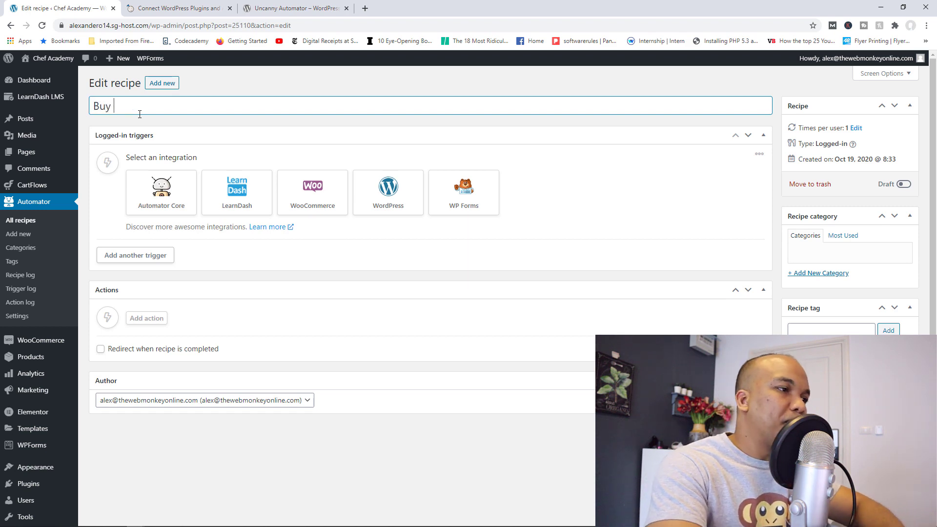
{"action": "type", "text": " a Product"}
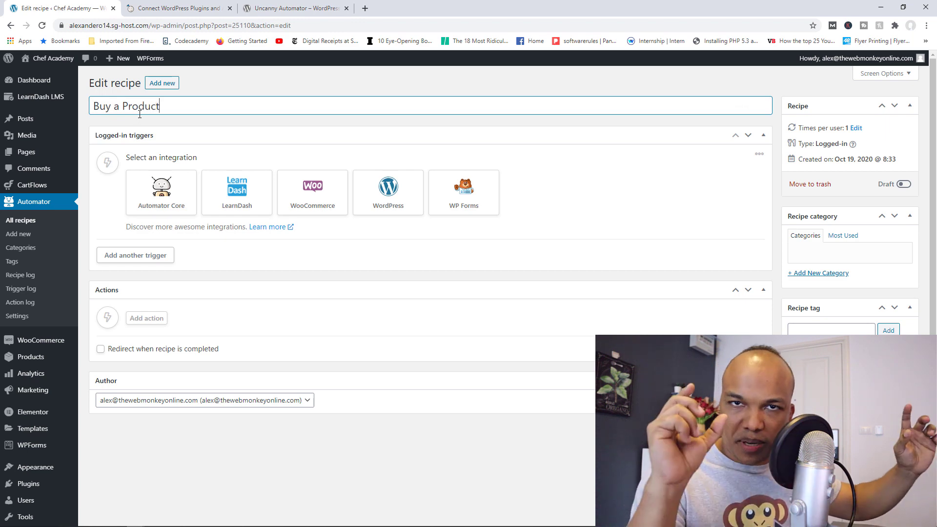
{"action": "left_click", "coordinate": [328, 195]}
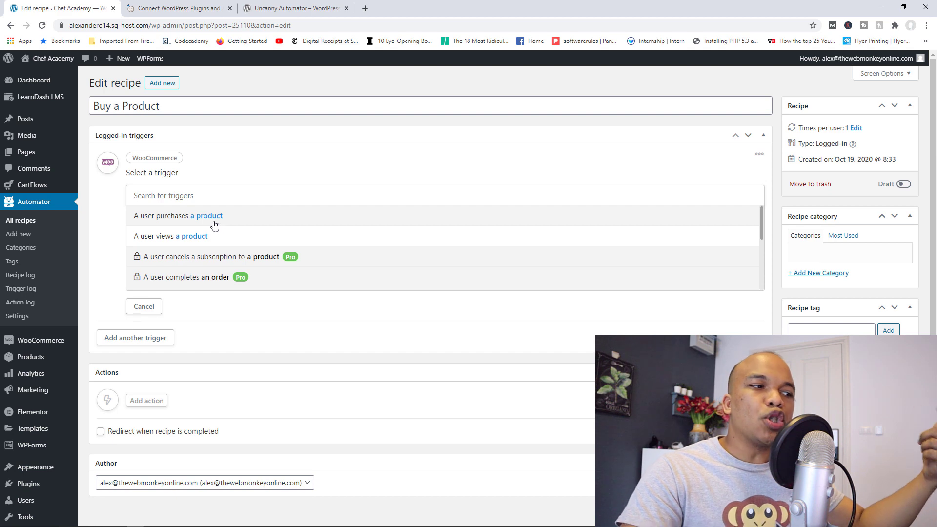
{"action": "left_click", "coordinate": [214, 222]}
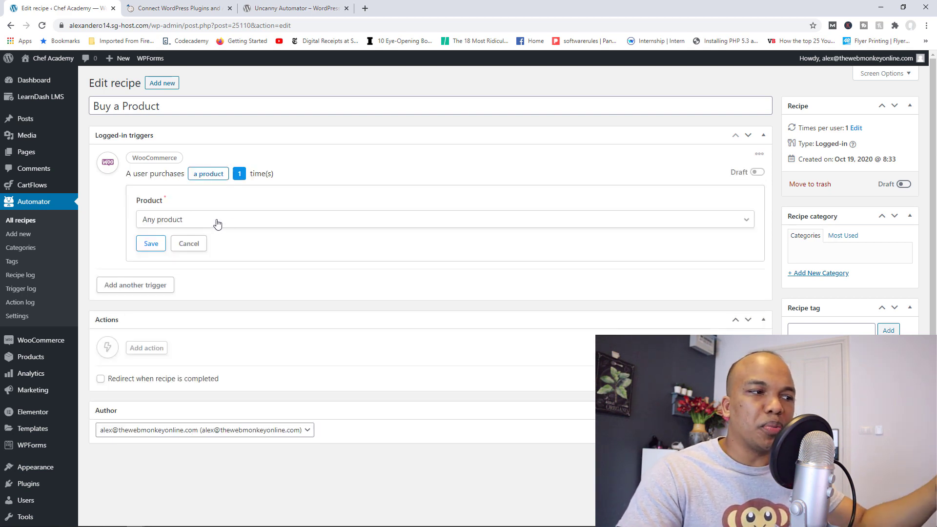
{"action": "left_click", "coordinate": [416, 227]}
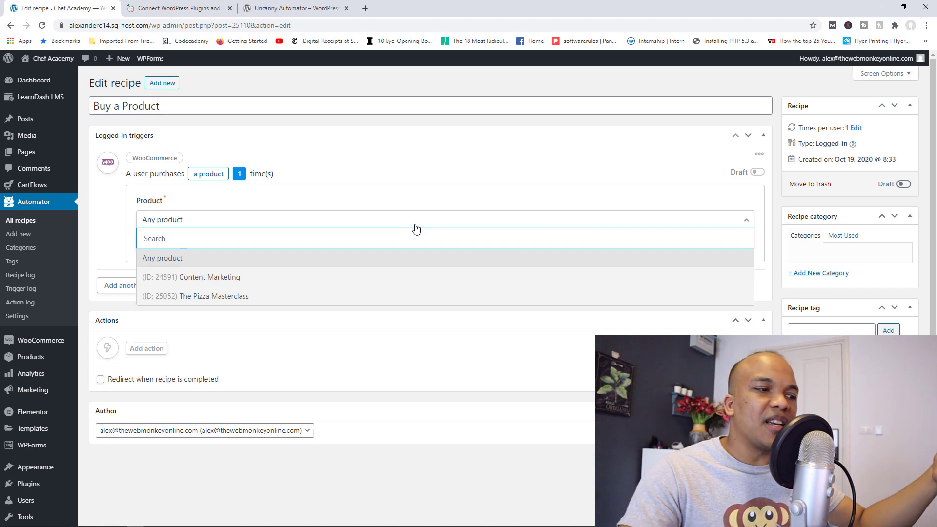
{"action": "left_click", "coordinate": [243, 300]}
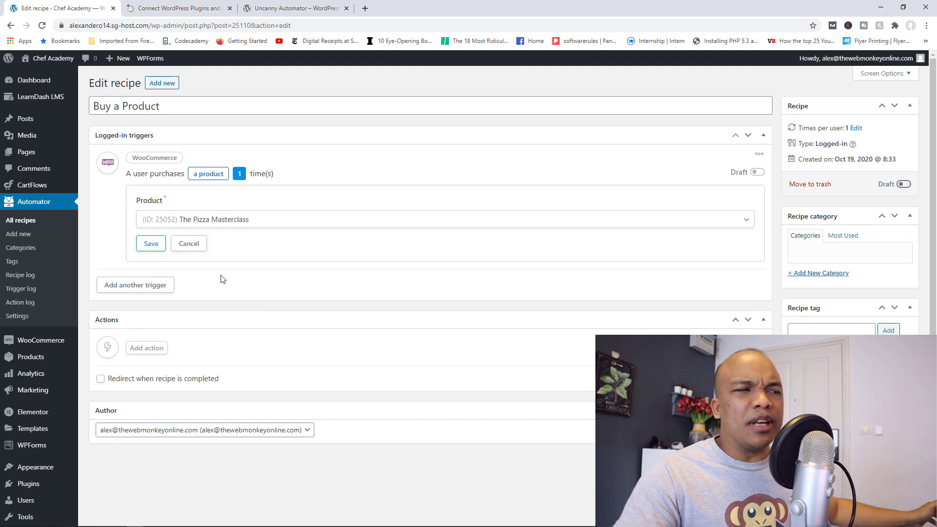
{"action": "left_click", "coordinate": [158, 245]}
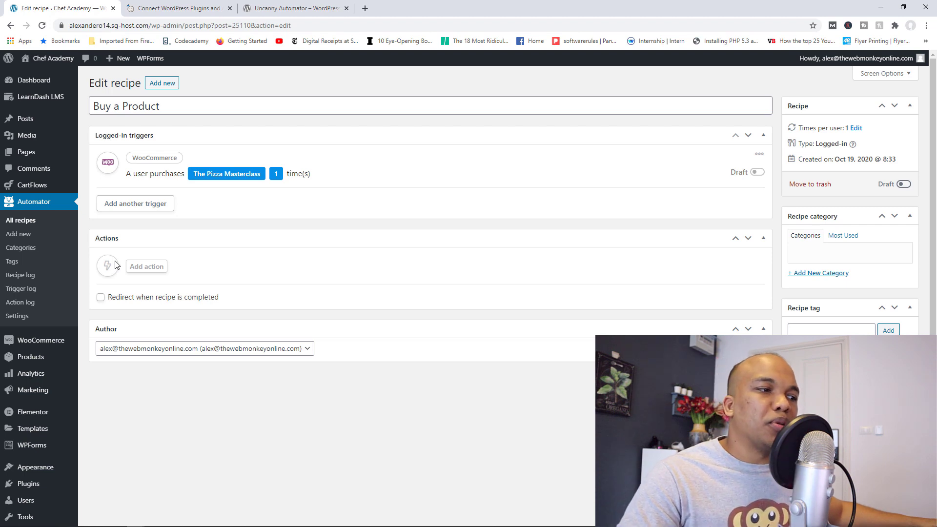
- Add a WordPress 'Send an email' action to the recipe
{"action": "left_click", "coordinate": [146, 266]}
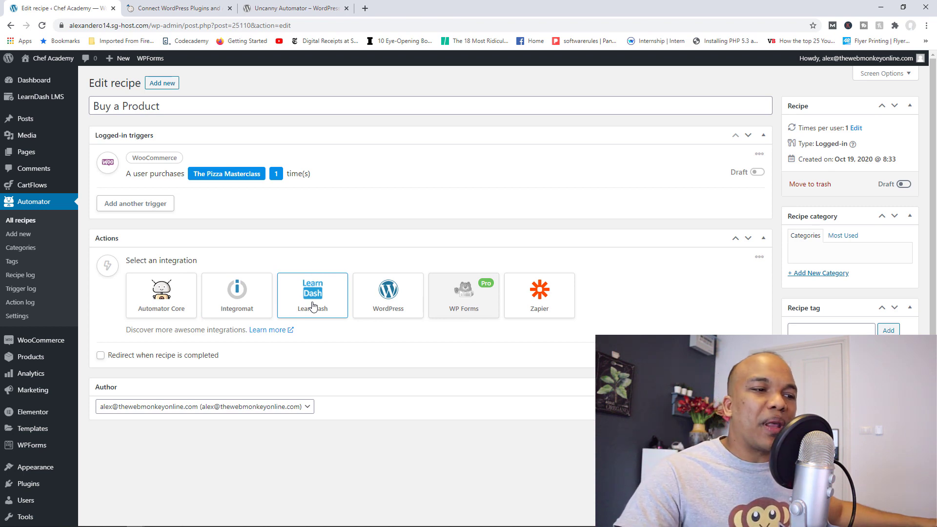
{"action": "left_click", "coordinate": [391, 296]}
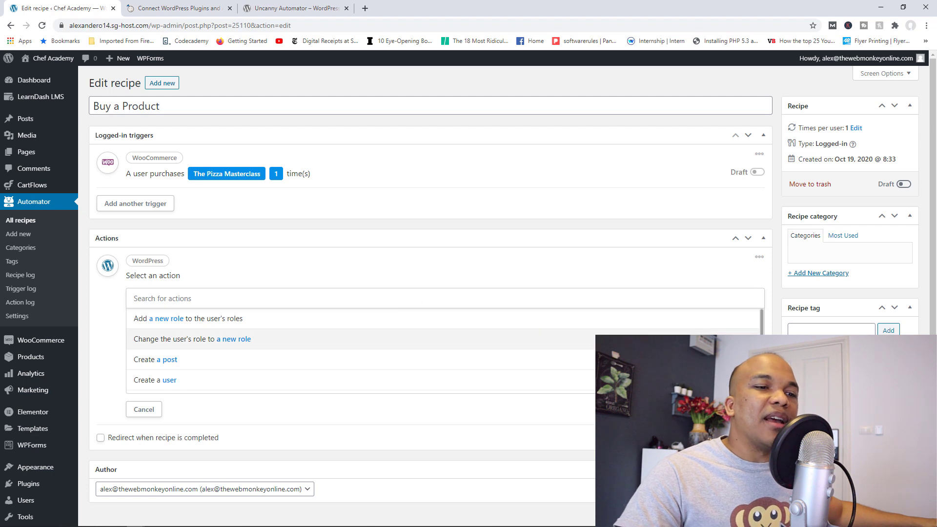
{"action": "left_click_drag", "start_coordinate": [762, 321], "coordinate": [761, 324]}
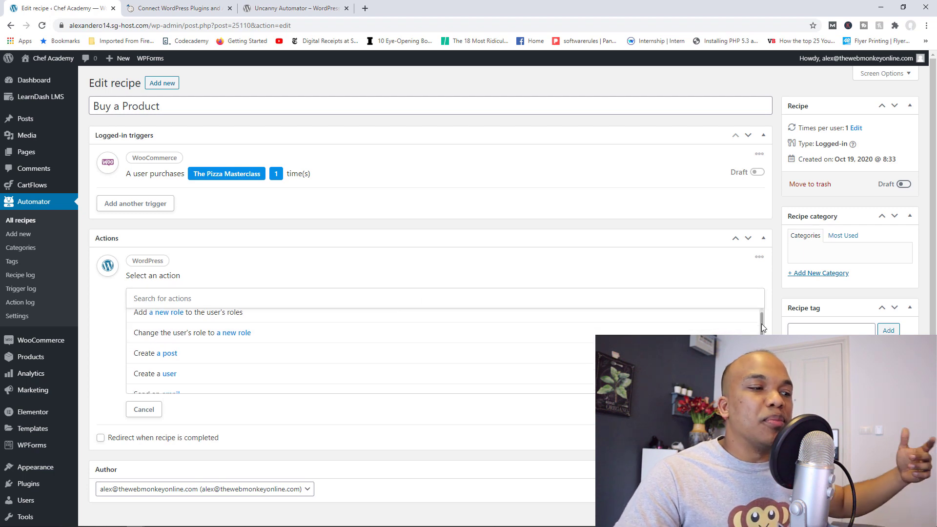
{"action": "left_click_drag", "start_coordinate": [762, 326], "coordinate": [762, 331]}
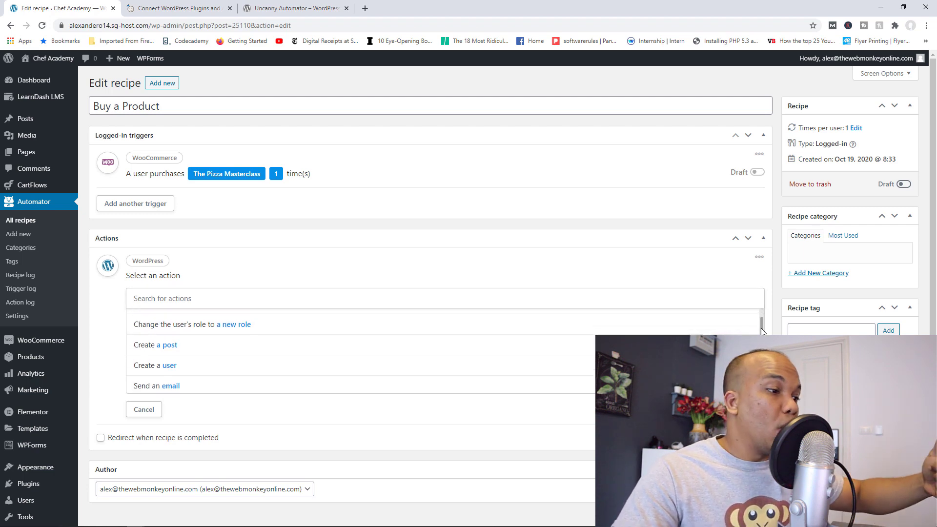
{"action": "left_click_drag", "start_coordinate": [760, 331], "coordinate": [91, 390]}
{"action": "left_click", "coordinate": [162, 385]}
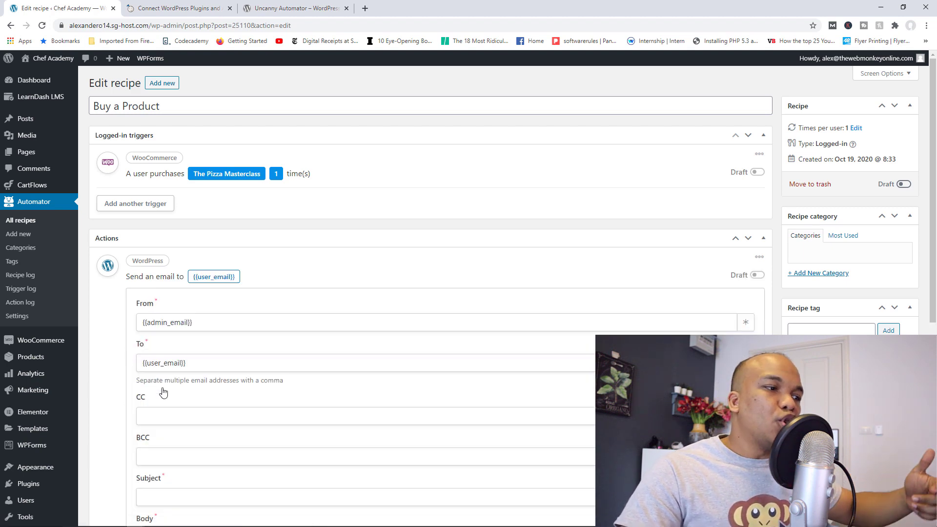
- Enter the subject 'Thank you' and a body thanking the buyer for the pizza masterclass
{"action": "scroll", "coordinate": [934, 261], "scroll_direction": "down", "scroll_amount": 1}
{"action": "scroll", "coordinate": [933, 260], "scroll_direction": "down", "scroll_amount": 3}
{"action": "left_click", "coordinate": [178, 288]}
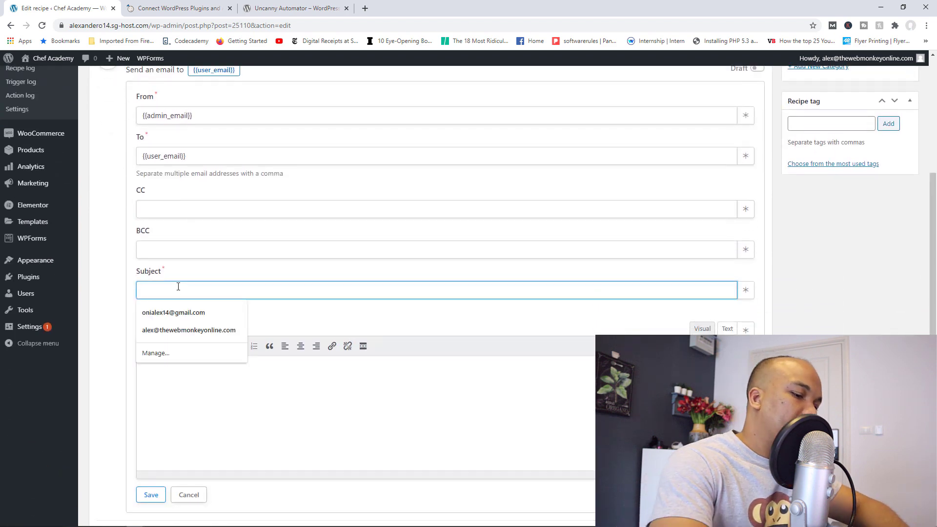
{"action": "type", "text": "Thank you"}
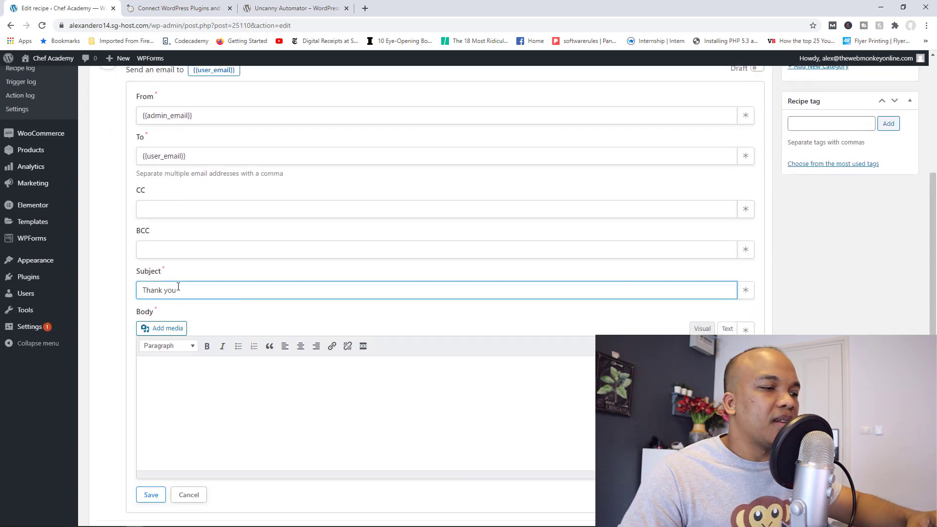
{"action": "left_click", "coordinate": [205, 386]}
{"action": "type", "text": "Thank you for u"}
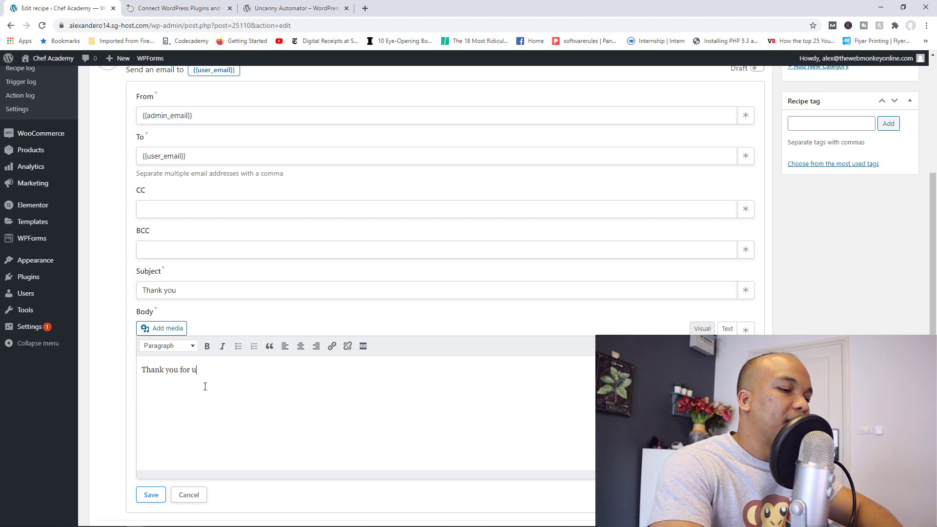
{"action": "key", "text": "BackSpace"}
{"action": "type", "text": "buyu"}
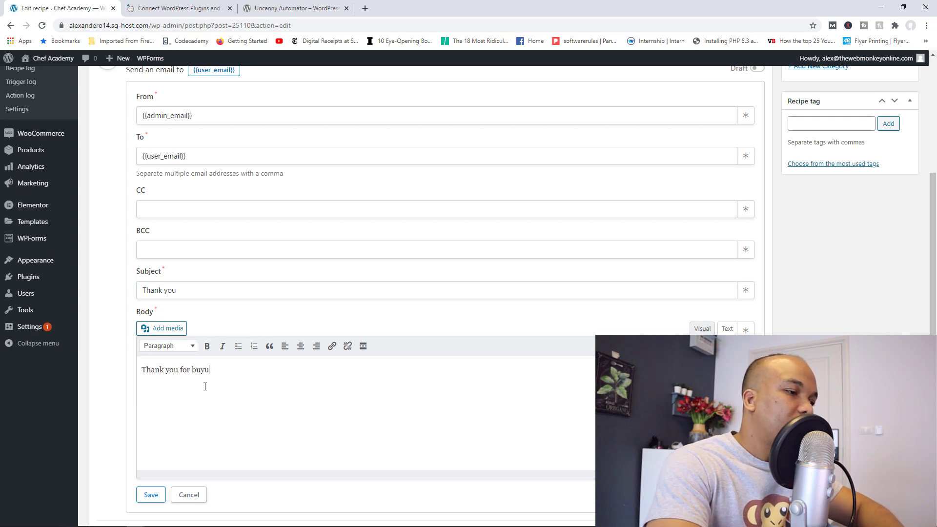
{"action": "key", "text": "BackSpace"}
{"action": "type", "text": "ing the p"}
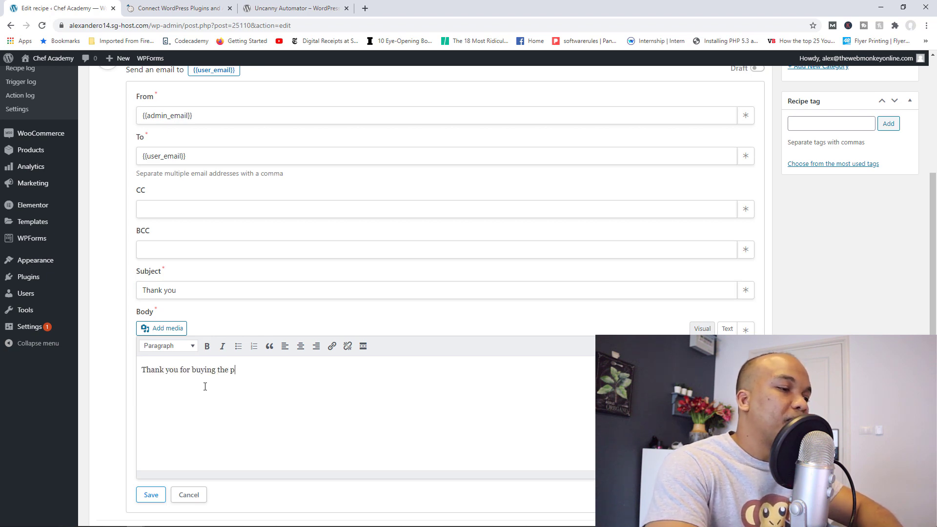
{"action": "type", "text": "izza masterclass"}
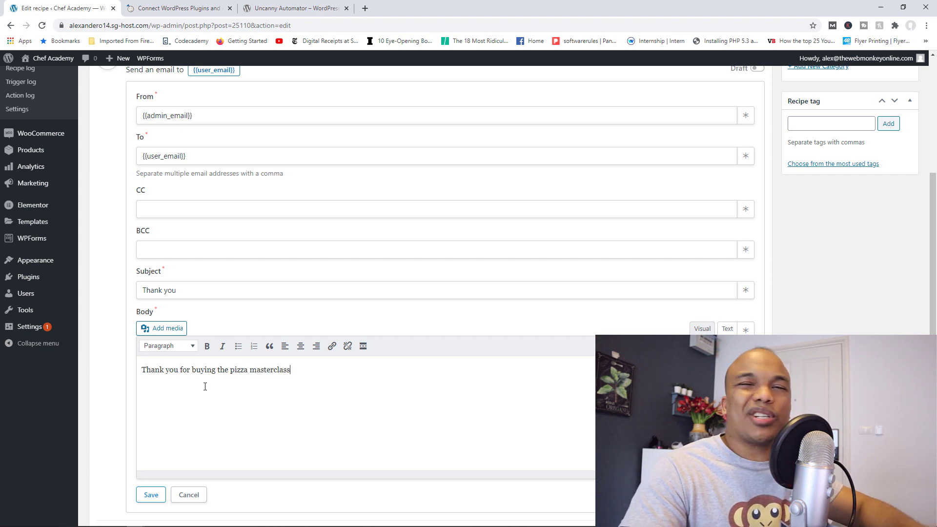
- Save the email action and switch both the purchase trigger and email action to live
{"action": "left_click", "coordinate": [150, 495]}
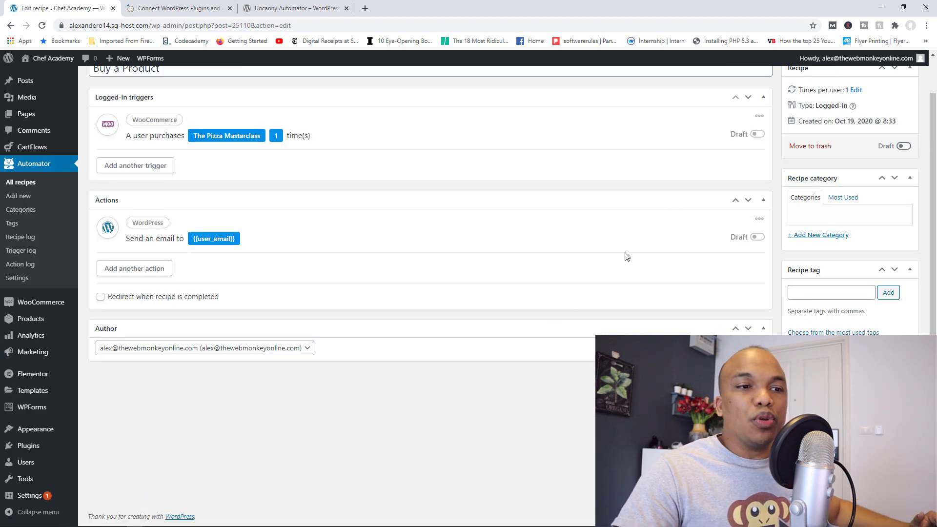
{"action": "left_click", "coordinate": [757, 134]}
{"action": "left_click", "coordinate": [758, 241]}
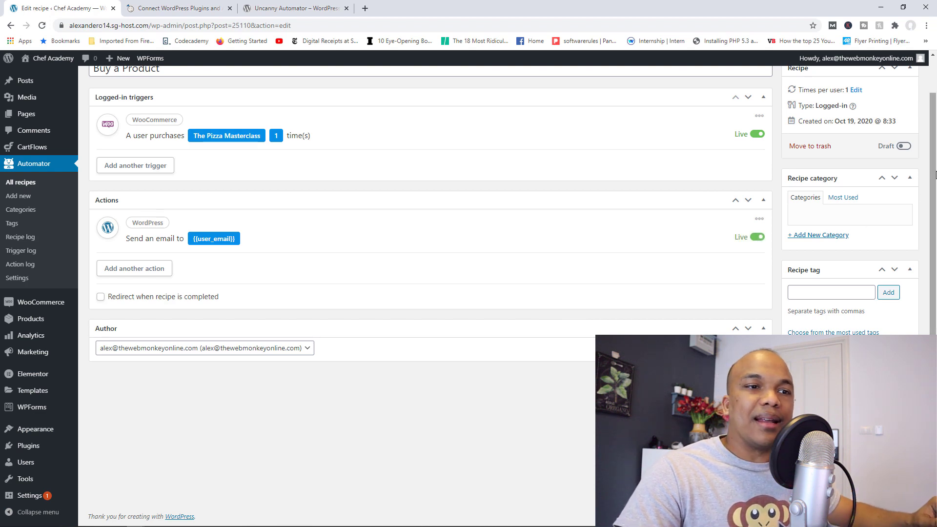
{"action": "scroll", "coordinate": [864, 187], "scroll_direction": "up", "scroll_amount": 2}
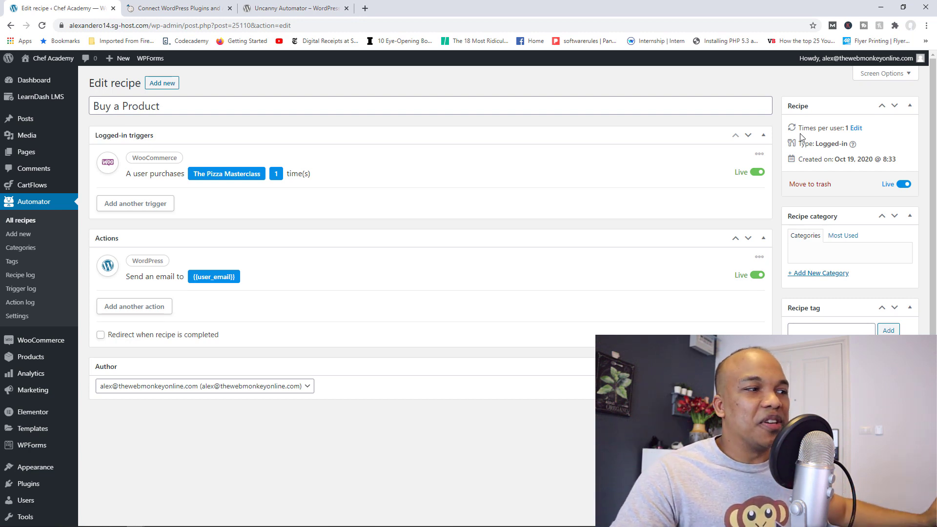
- Create another recipe from All recipes and begin titling it 'Enroll User in Course'
{"action": "left_click", "coordinate": [41, 223]}
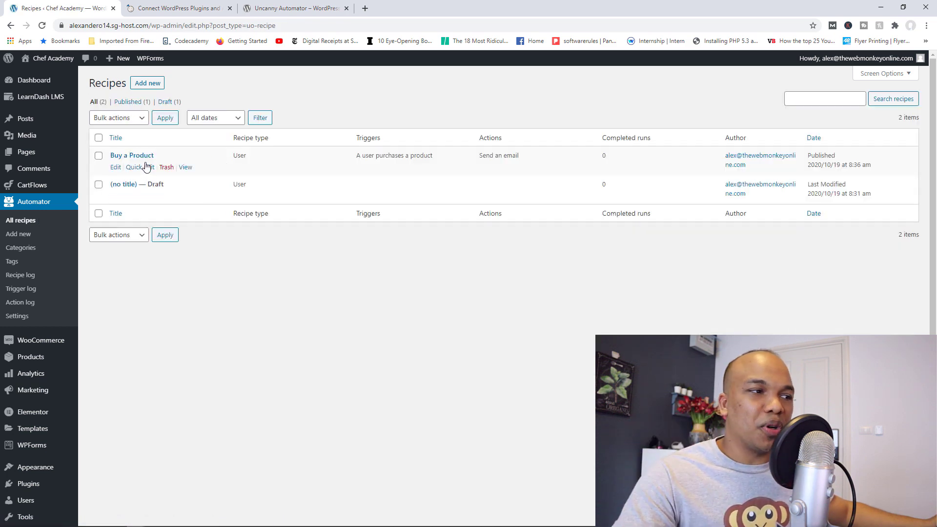
{"action": "left_click", "coordinate": [148, 85]}
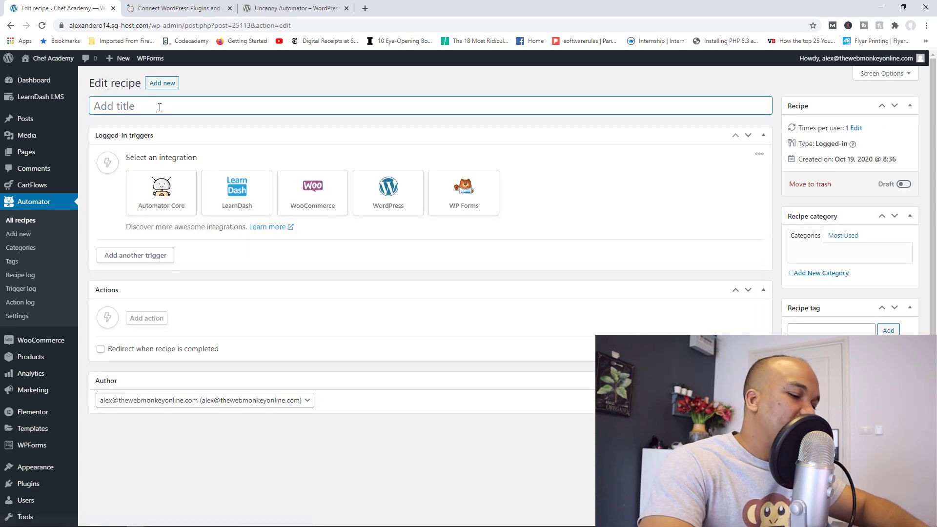
{"action": "type", "text": "Enroll User in Course"}
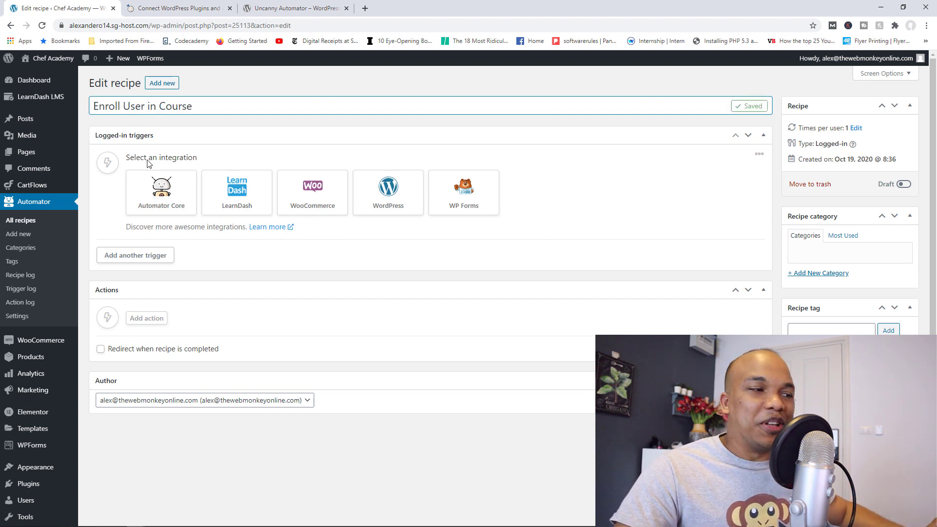
- Choose the Automator Core trigger 'A user completes a recipe'
{"action": "left_click", "coordinate": [177, 201]}
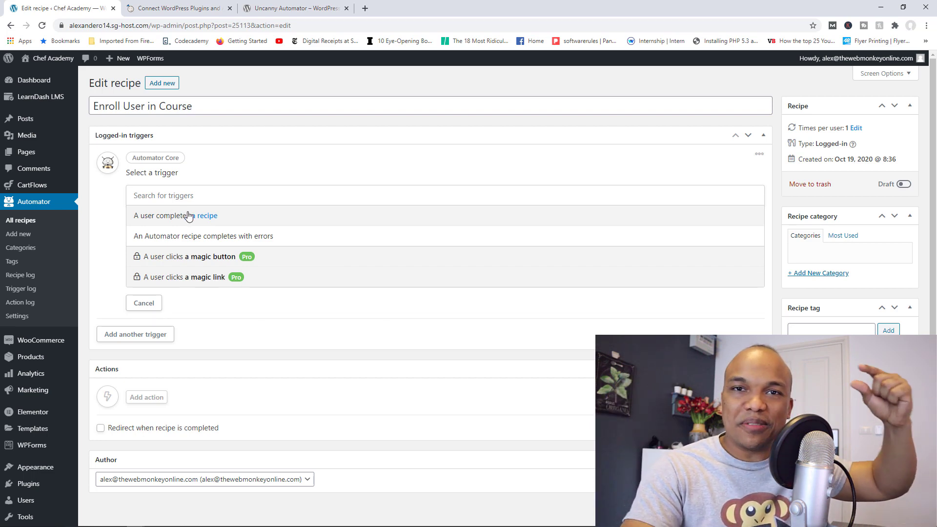
{"action": "left_click", "coordinate": [190, 216]}
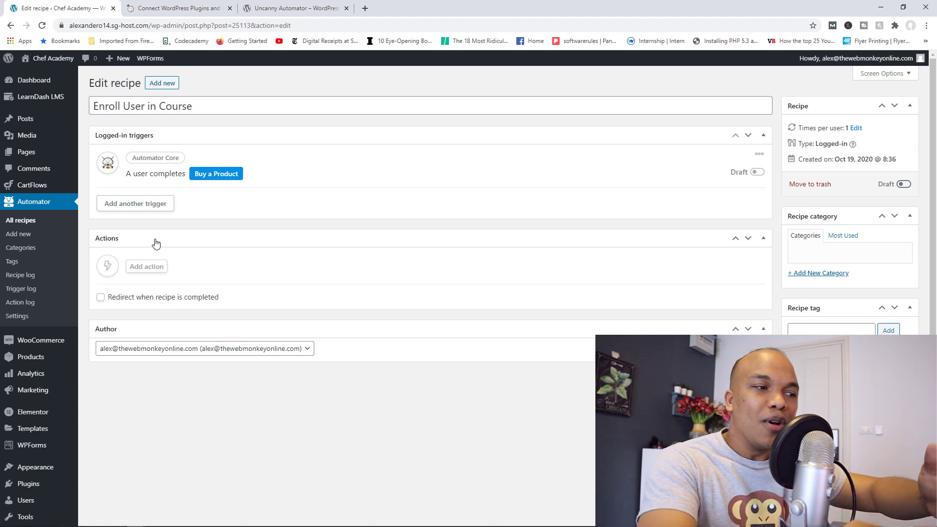
- Add and save a LearnDash action enrolling the user in The Pizza Masterclass
{"action": "left_click", "coordinate": [156, 271]}
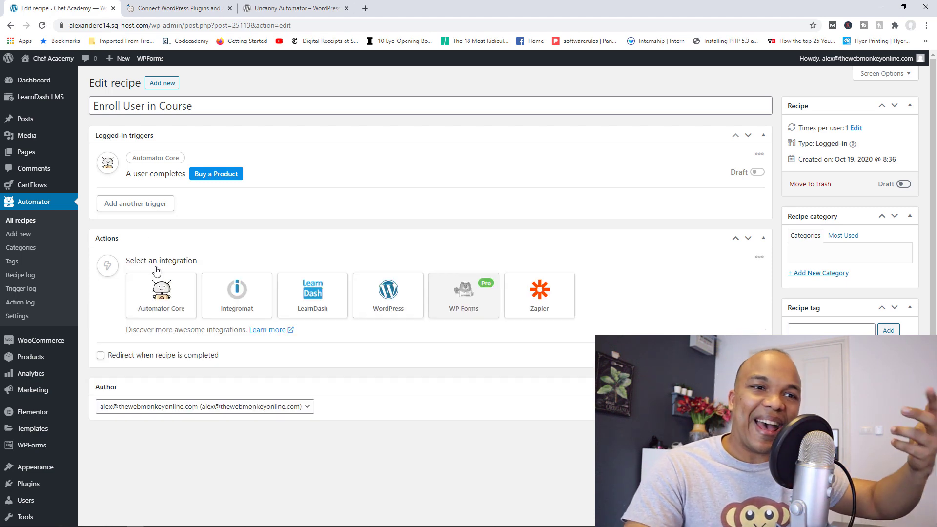
{"action": "left_click", "coordinate": [298, 311]}
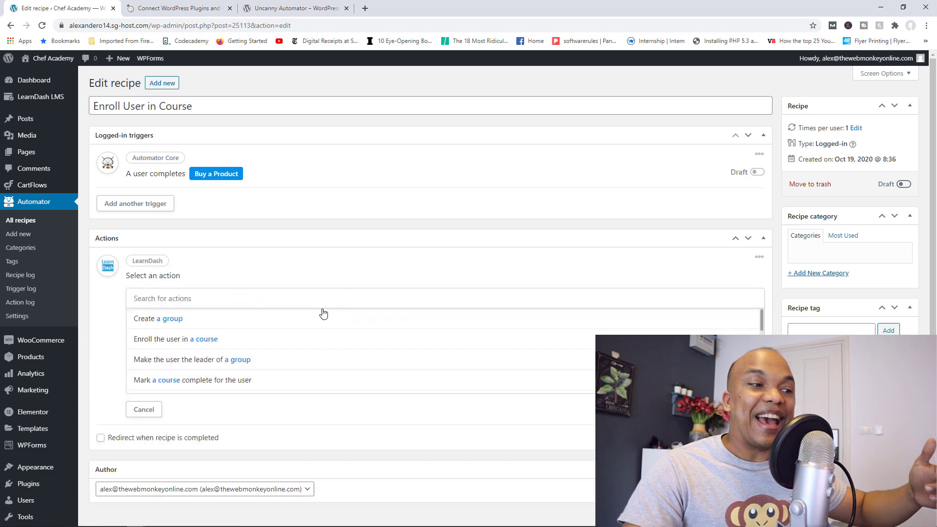
{"action": "left_click", "coordinate": [190, 339]}
{"action": "left_click", "coordinate": [232, 328]}
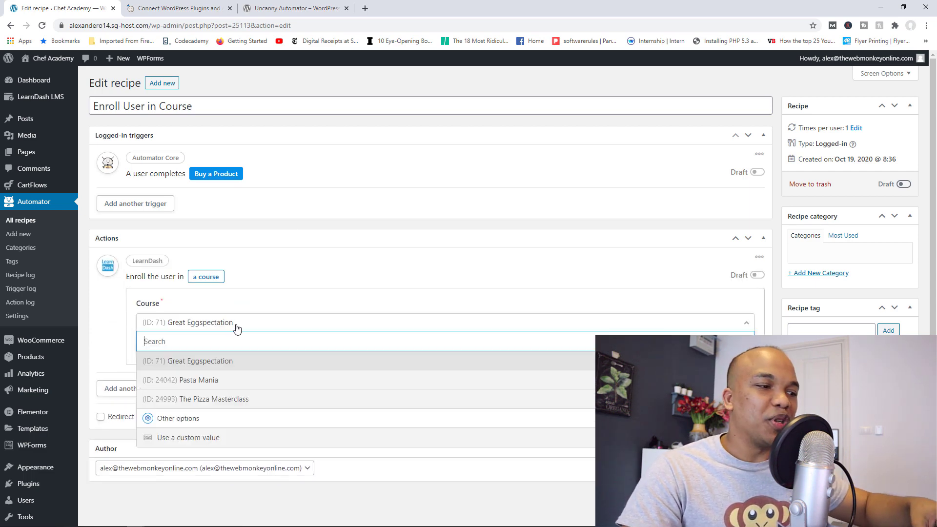
{"action": "left_click", "coordinate": [208, 401]}
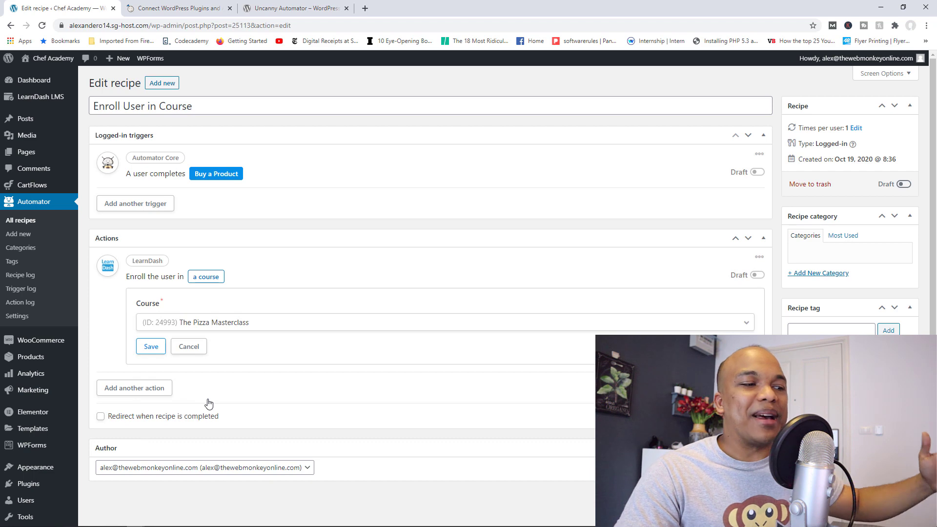
{"action": "left_click", "coordinate": [154, 348]}
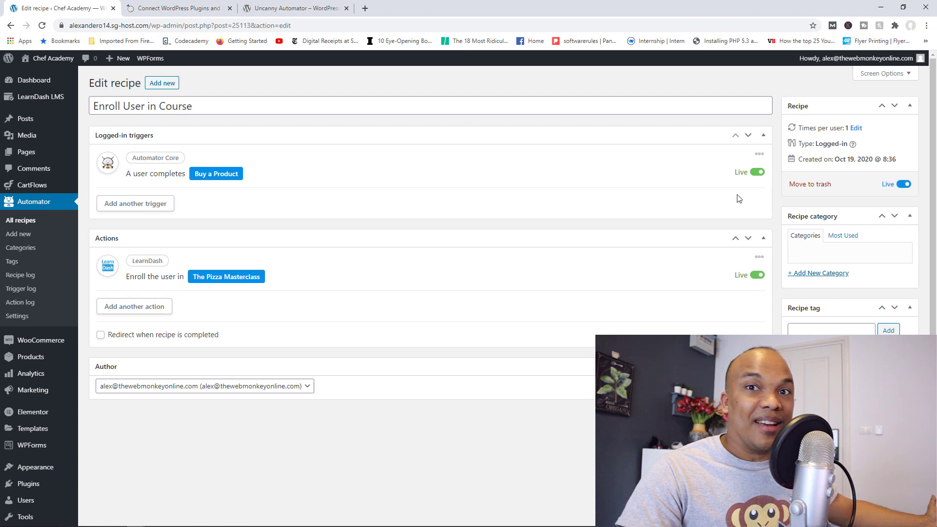
- Check both recipes in All recipes, start another recipe, then return to the WordPress.org plugin page
{"action": "left_click", "coordinate": [31, 222]}
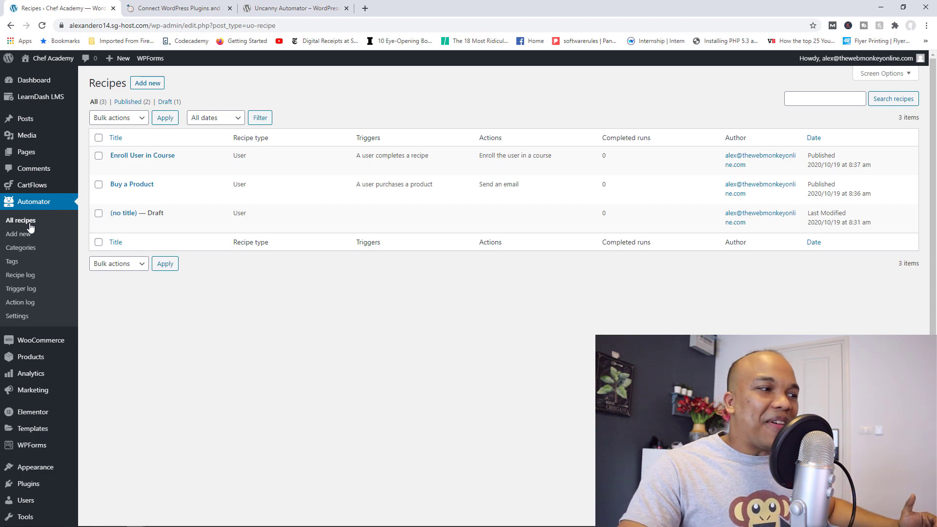
{"action": "left_click", "coordinate": [30, 239]}
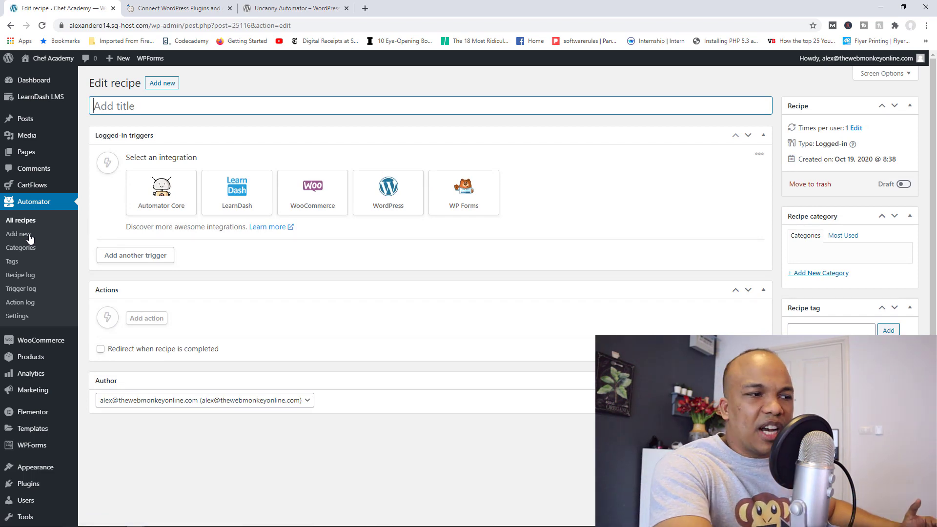
{"action": "left_click", "coordinate": [292, 9]}
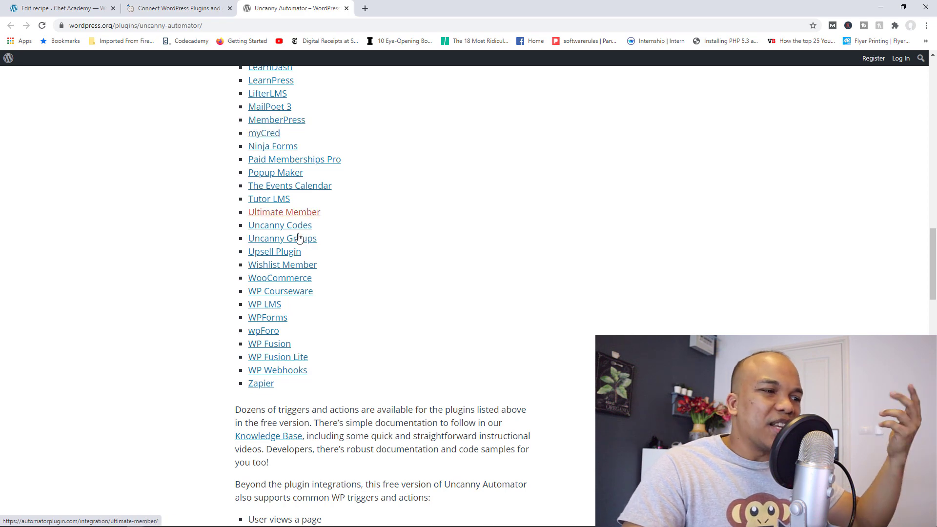
- Review Uncanny Automator's supported-plugins list, then bring up the automatorplugin.com site
{"action": "scroll", "coordinate": [306, 322], "scroll_direction": "up", "scroll_amount": 9}
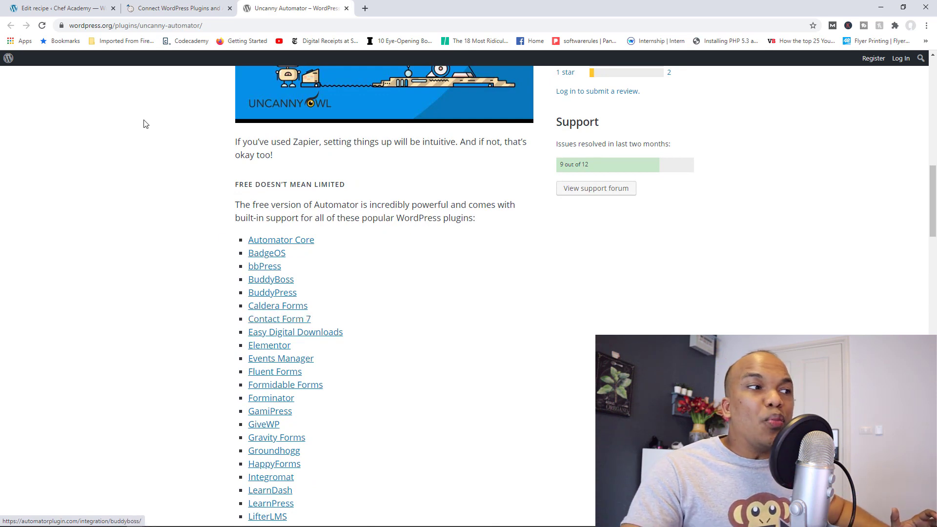
{"action": "left_click", "coordinate": [176, 8]}
- Browse automatorplugin.com down to Popular recipe ideas, then back up to the 'Put your WordPress site on autopilot' hero
{"action": "scroll", "coordinate": [453, 156], "scroll_direction": "down", "scroll_amount": 18}
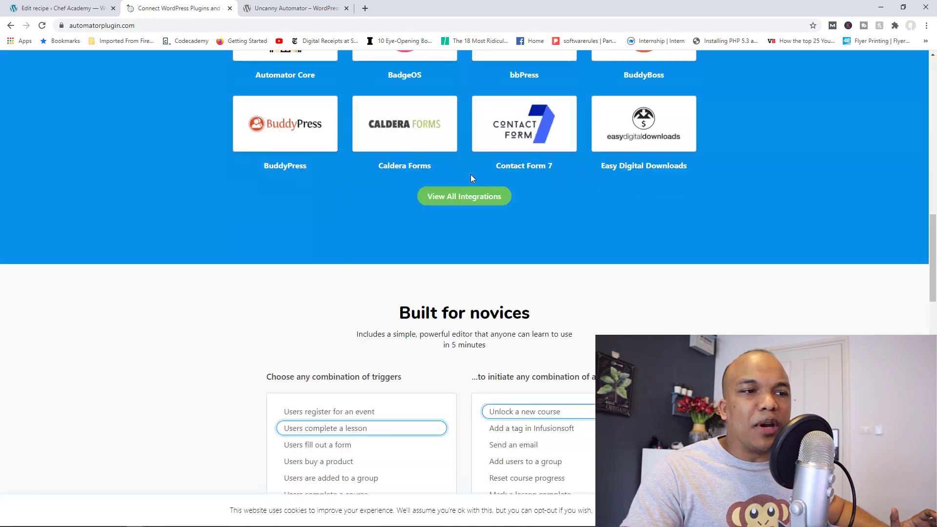
{"action": "scroll", "coordinate": [471, 179], "scroll_direction": "down", "scroll_amount": 9}
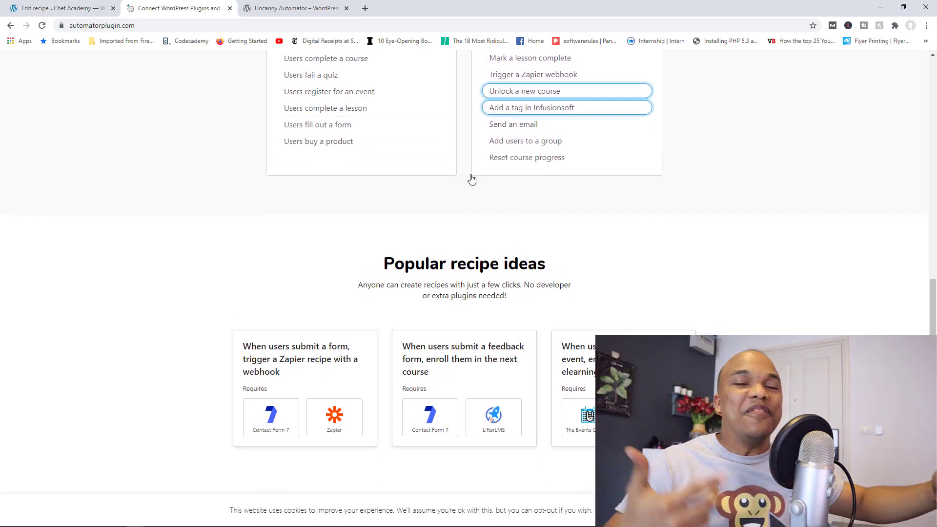
{"action": "left_click", "coordinate": [54, 5]}
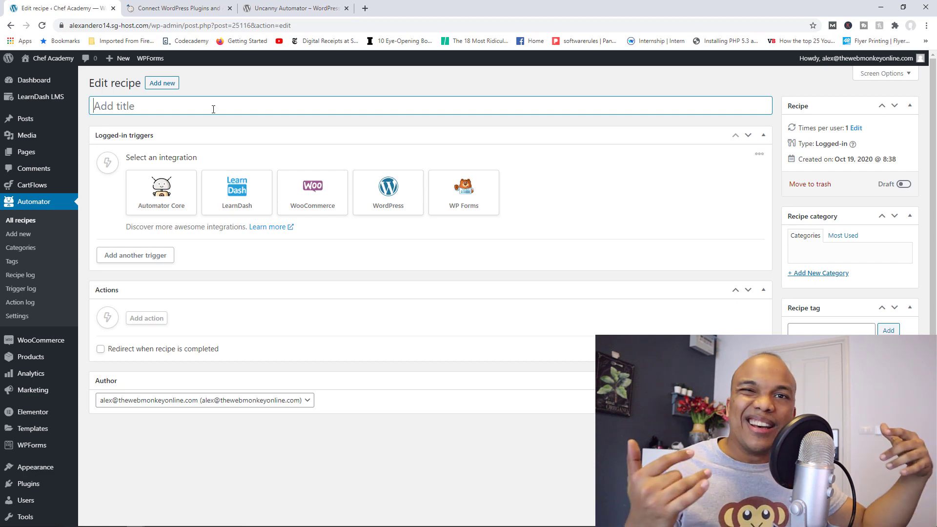
{"action": "left_click", "coordinate": [164, 5]}
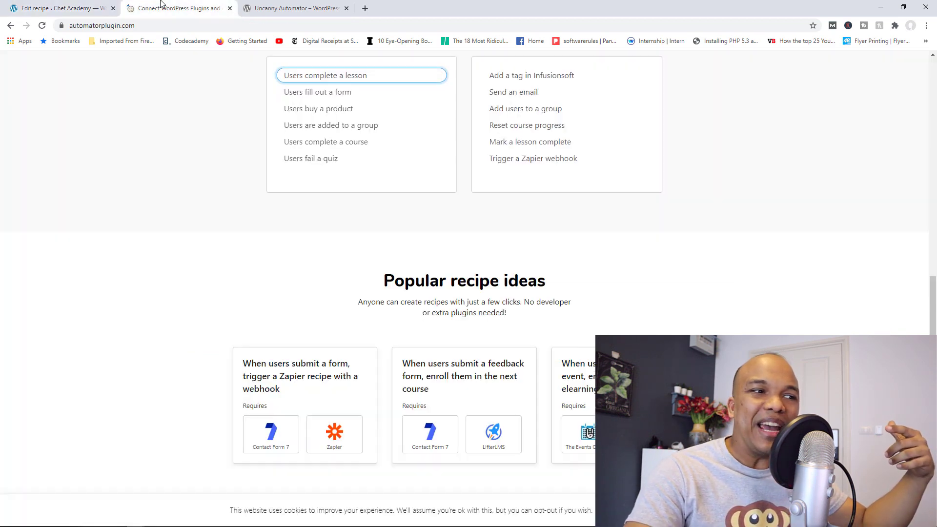
{"action": "scroll", "coordinate": [712, 233], "scroll_direction": "up", "scroll_amount": 15}
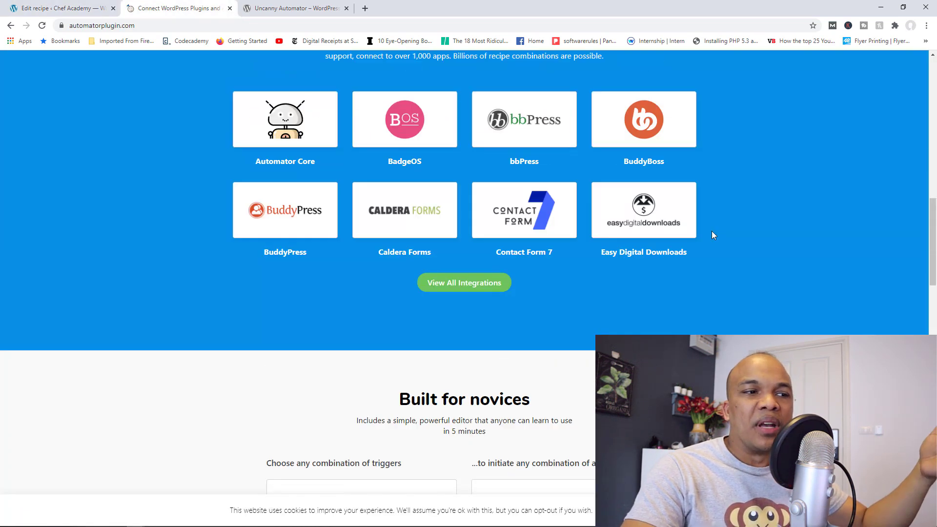
{"action": "scroll", "coordinate": [714, 235], "scroll_direction": "up", "scroll_amount": 6}
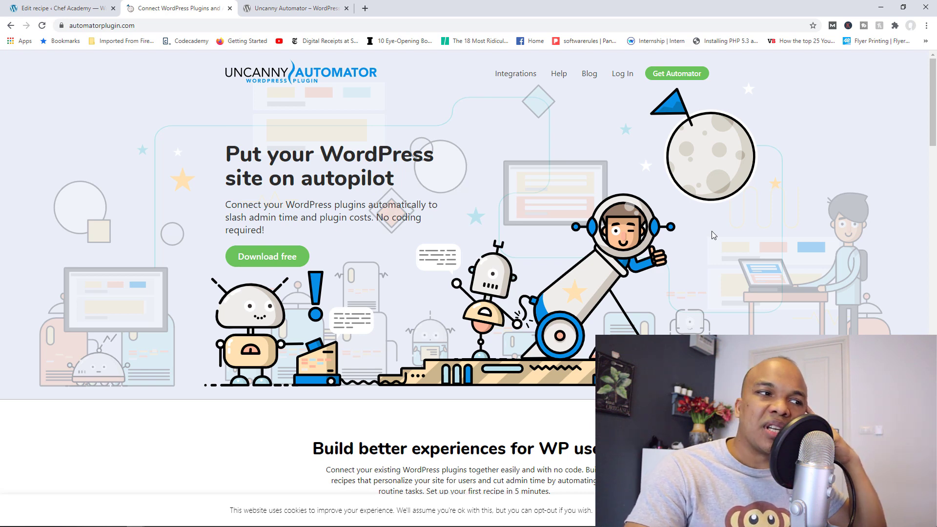
{"action": "left_click", "coordinate": [270, 6]}
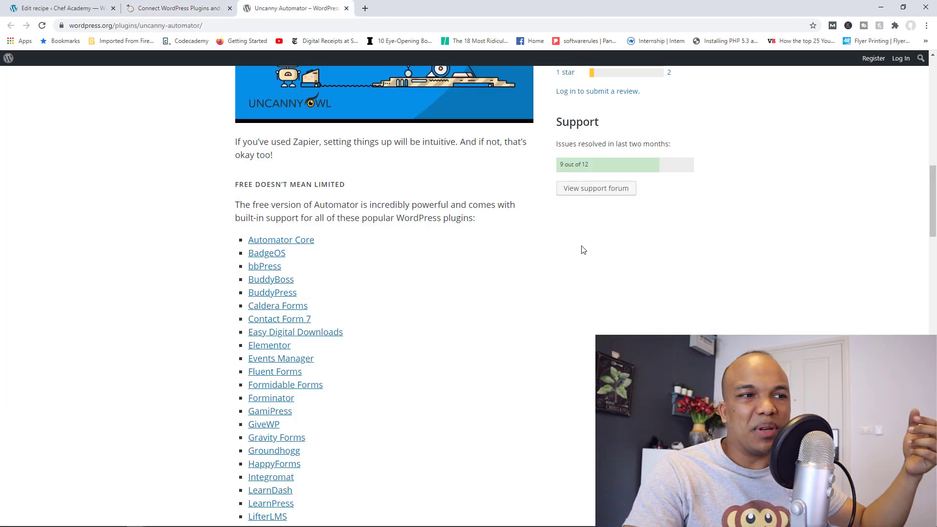
{"action": "scroll", "coordinate": [583, 250], "scroll_direction": "up", "scroll_amount": 8}
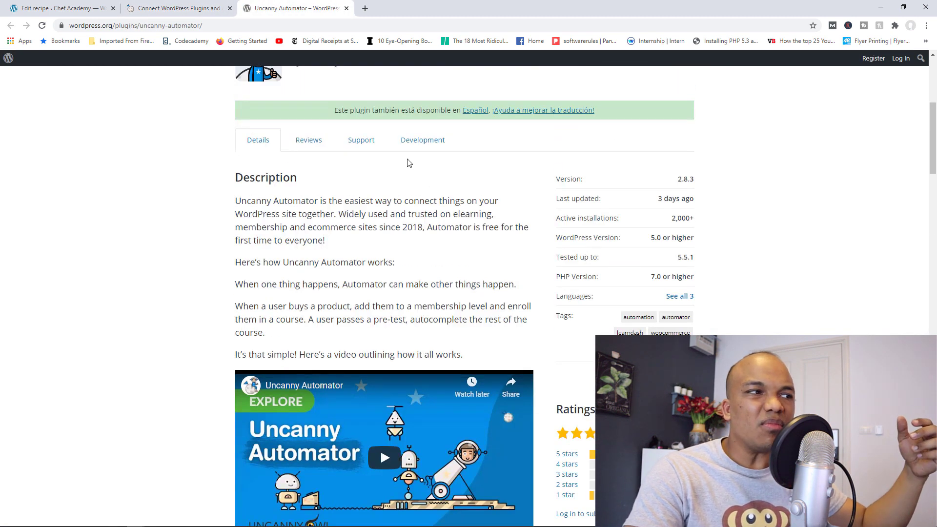
{"action": "left_click", "coordinate": [51, 5]}
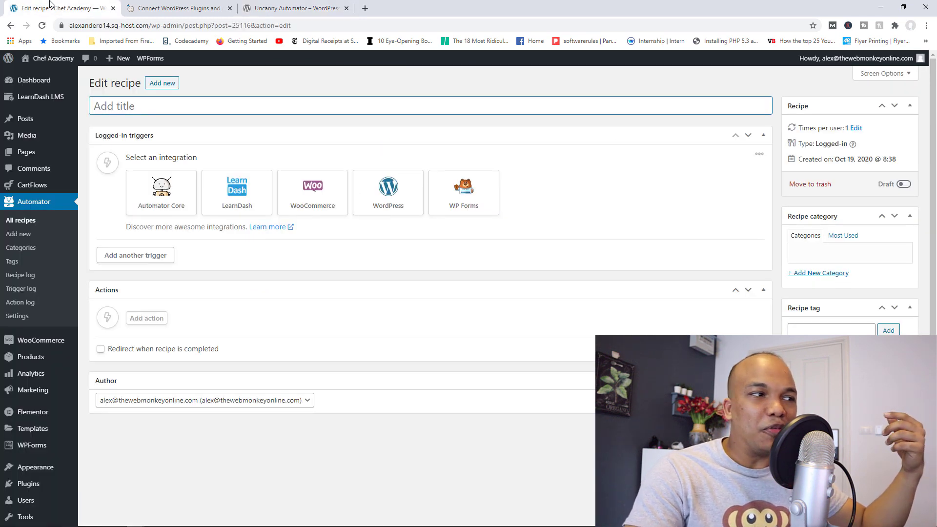
{"action": "left_click", "coordinate": [329, 6]}
{"action": "scroll", "coordinate": [362, 141], "scroll_direction": "up", "scroll_amount": 5}
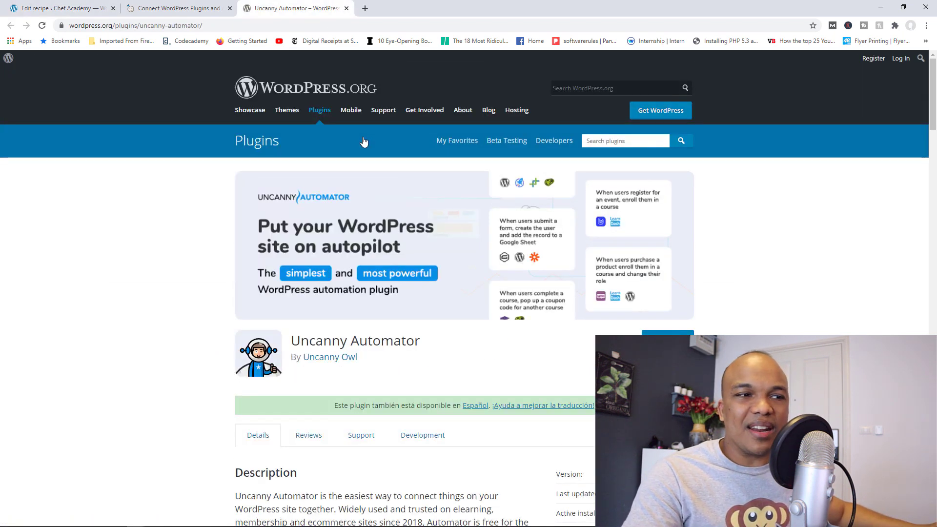
{"action": "scroll", "coordinate": [933, 117], "scroll_direction": "down", "scroll_amount": 3}
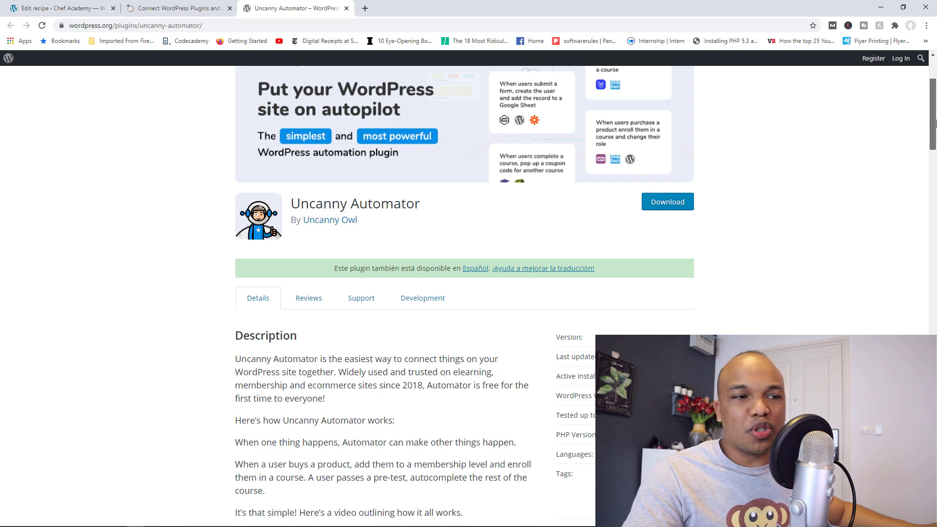
{"action": "left_click_drag", "start_coordinate": [936, 122], "coordinate": [936, 111]}
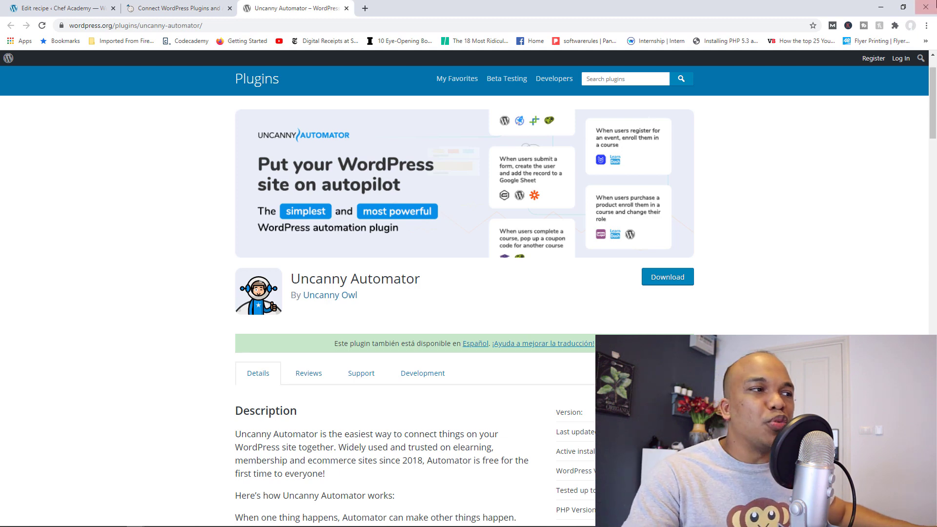
{"action": "left_click", "coordinate": [173, 9]}
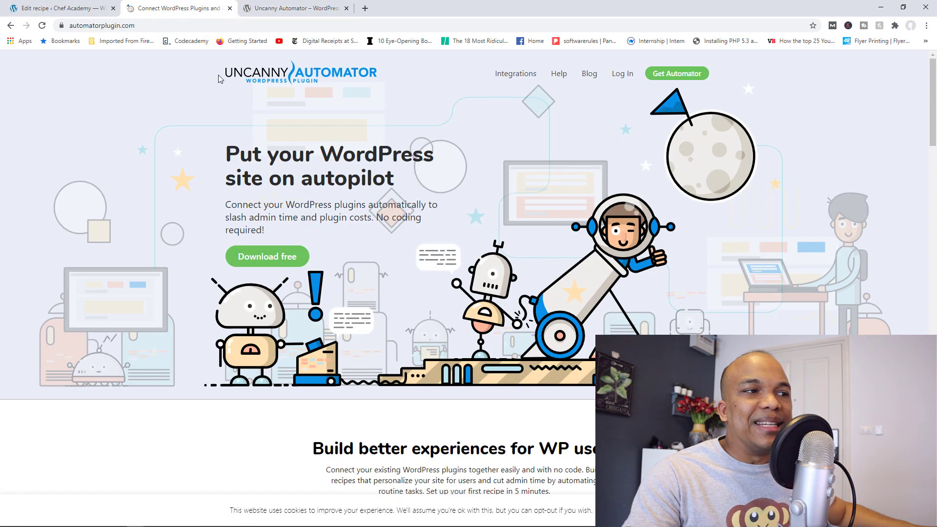